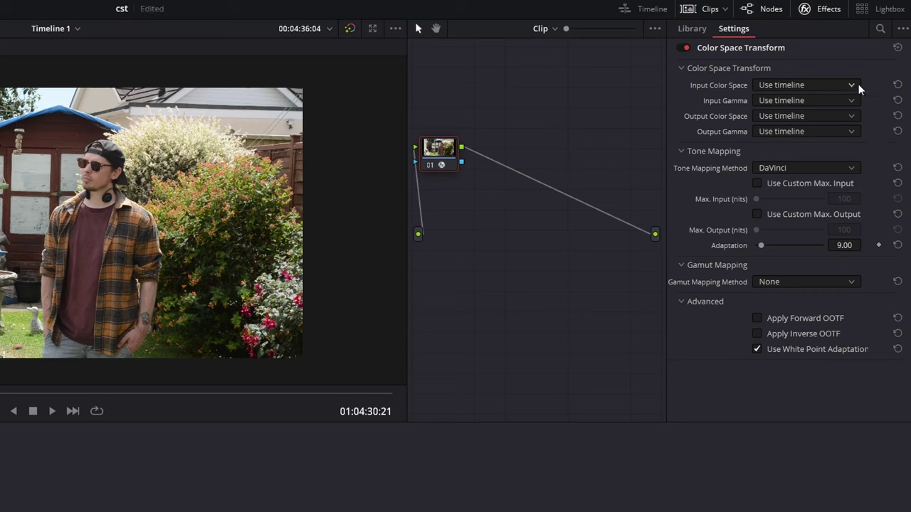
- Set both the input color space and the input gamma of the Color Space Transform to sRGB
left_click(857, 86)
scroll(847, 151, "down", 10)
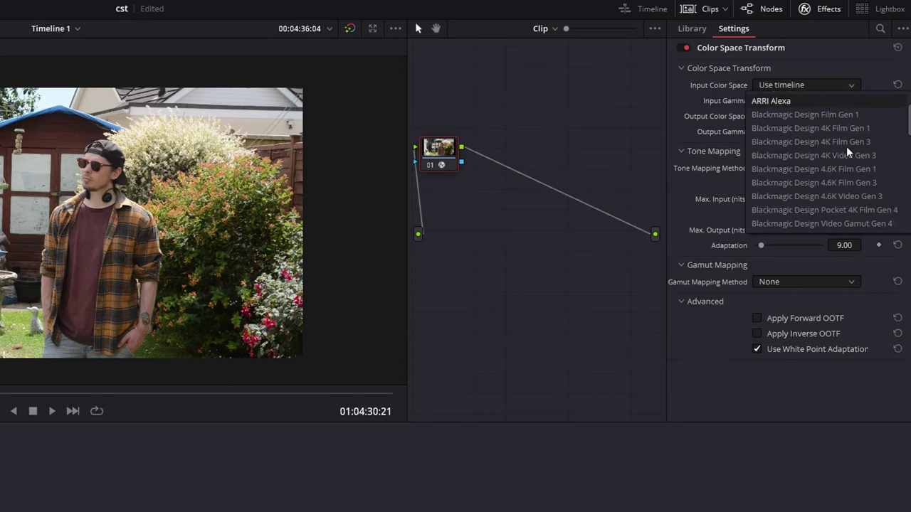
scroll(847, 151, "down", 3)
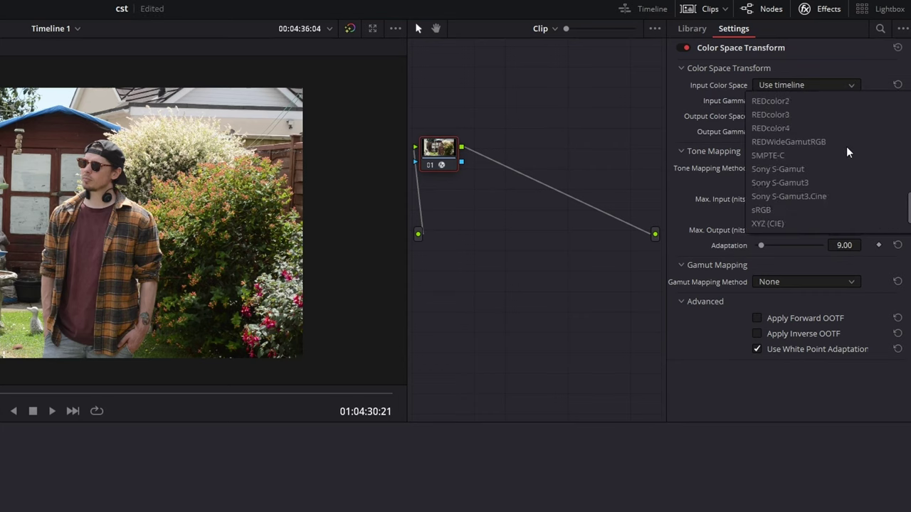
left_click(836, 210)
left_click(851, 100)
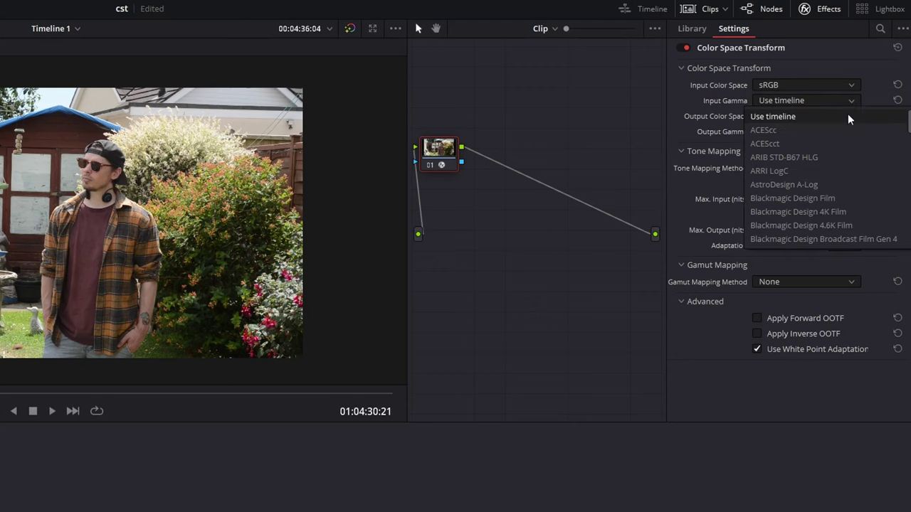
scroll(845, 181, "down", 4)
scroll(844, 179, "down", 6)
left_click(845, 173)
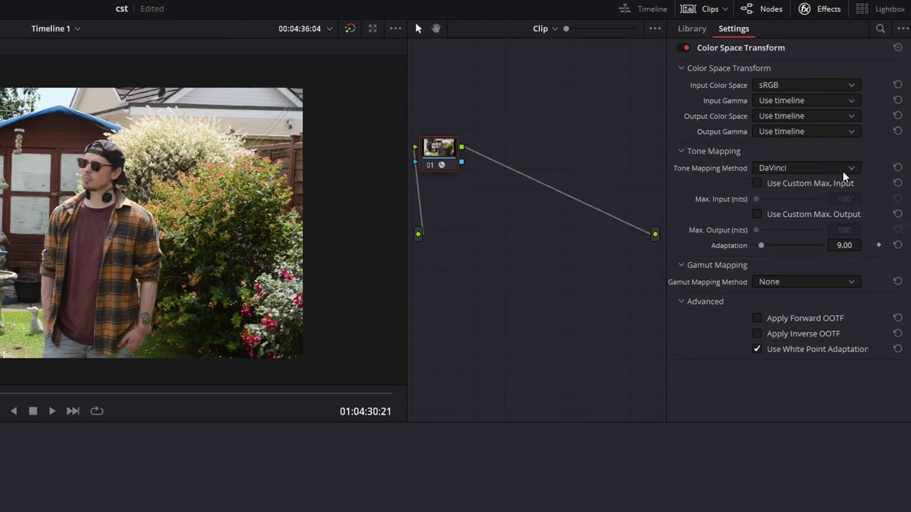
- Set the output color space to Blackmagic Design Wide Gamut Gen 4 / 5 and the output gamma to Blackmagic Design Film Gen 5
left_click(854, 118)
scroll(847, 178, "down", 5)
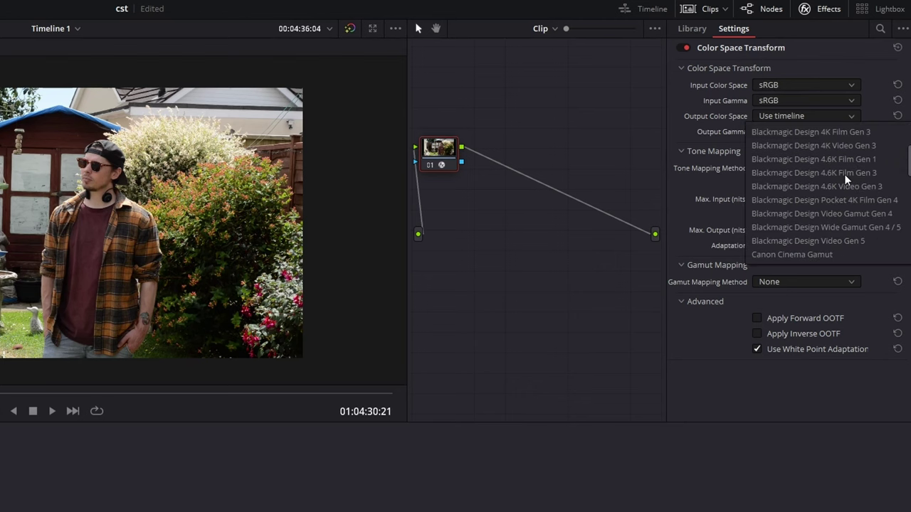
left_click(901, 189)
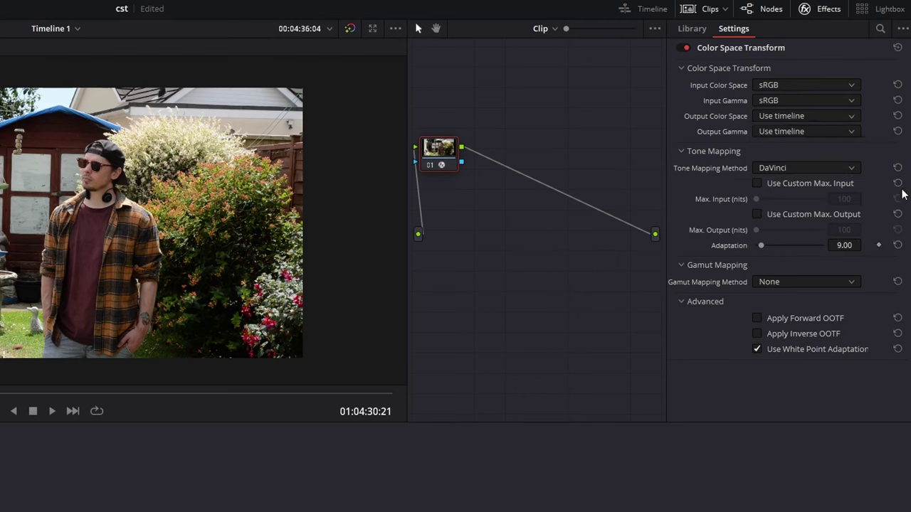
left_click(851, 132)
scroll(863, 197, "down", 4)
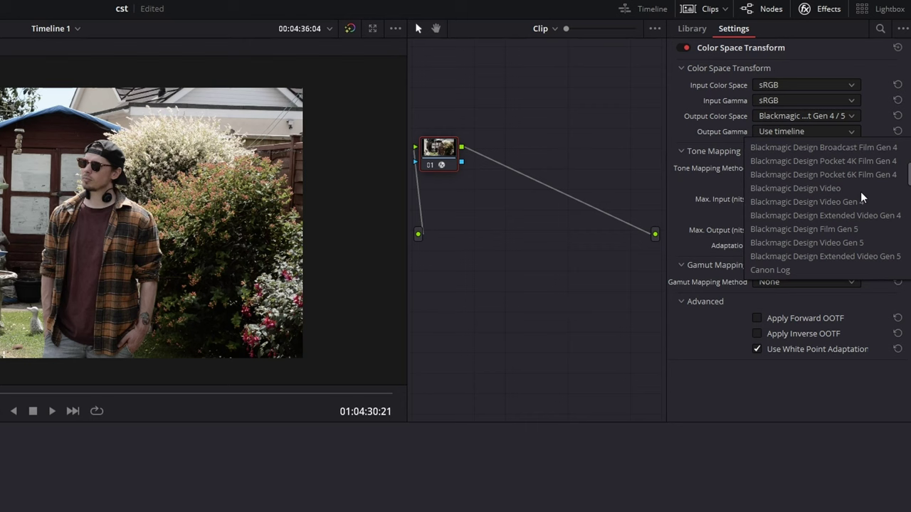
left_click(887, 232)
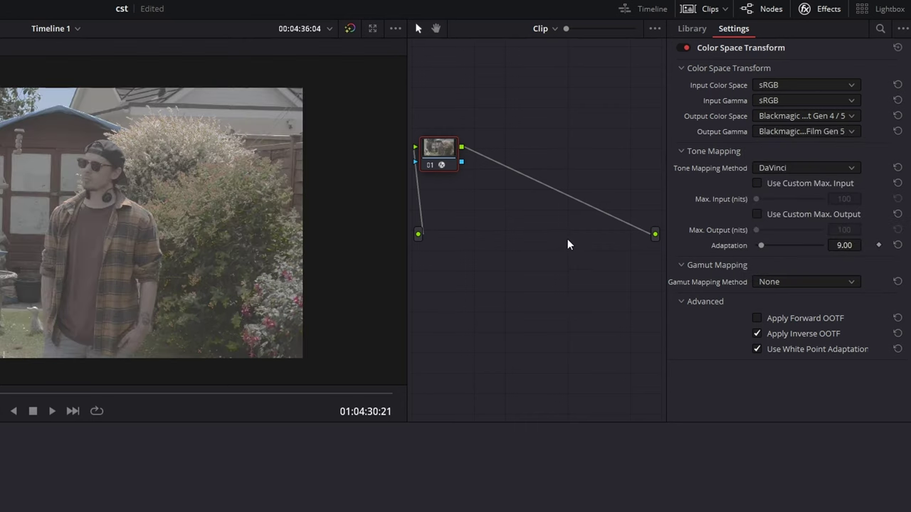
- Add a serial node after the Color Space Transform node and space it well apart from the first
right_click(443, 165)
mouse_move(477, 209)
left_click(573, 212)
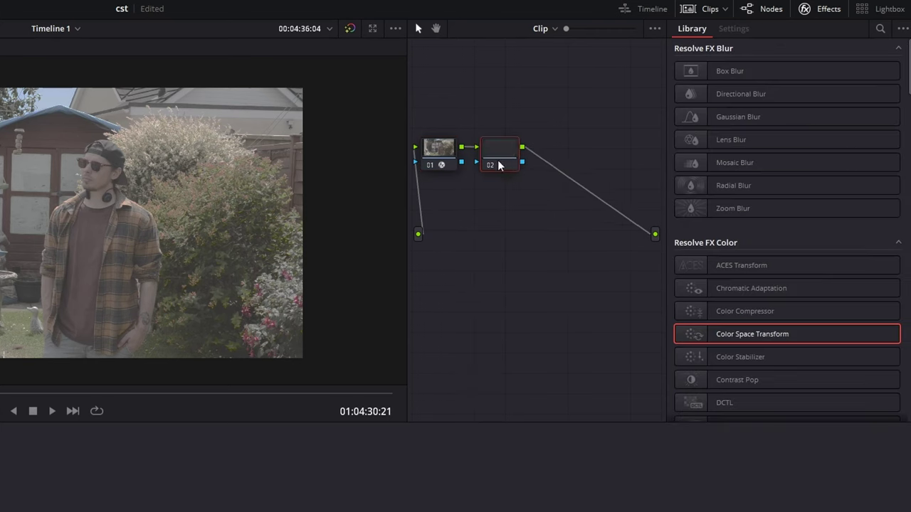
left_click_drag(498, 153, 576, 158)
- Apply a Blackmagic Design LUT to the second node
right_click(577, 158)
mouse_move(601, 291)
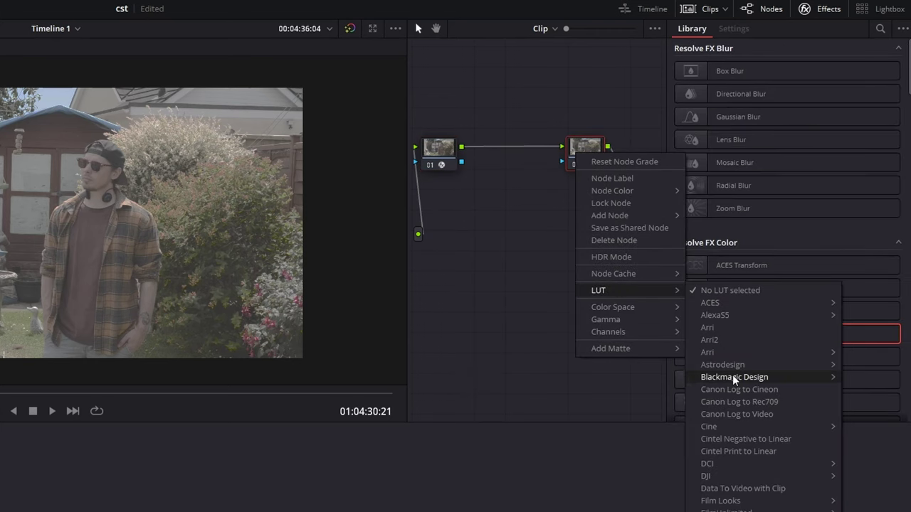
mouse_move(734, 377)
left_click(656, 505)
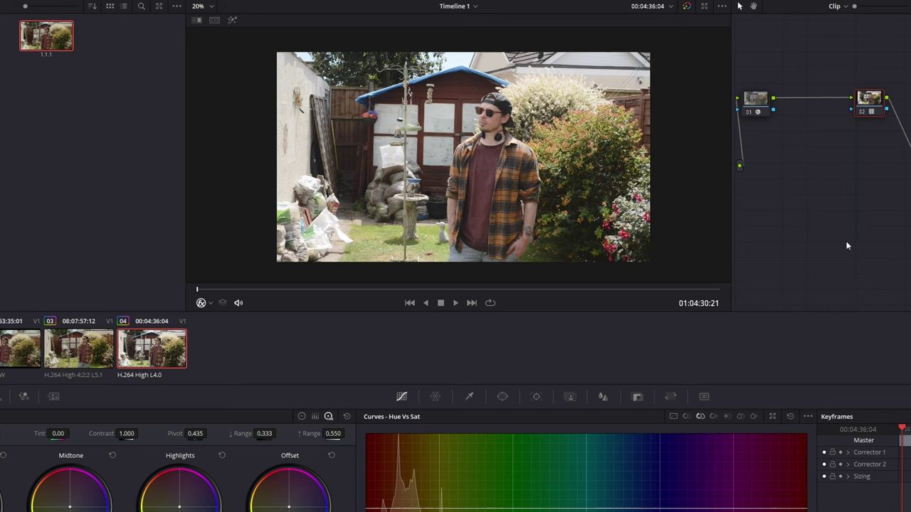
- Insert a serial node after the transform node and set its gain to 0.93, highlights to -52.50, shadows to 22.00 and contrast to 0.926
right_click(761, 104)
left_click(874, 151)
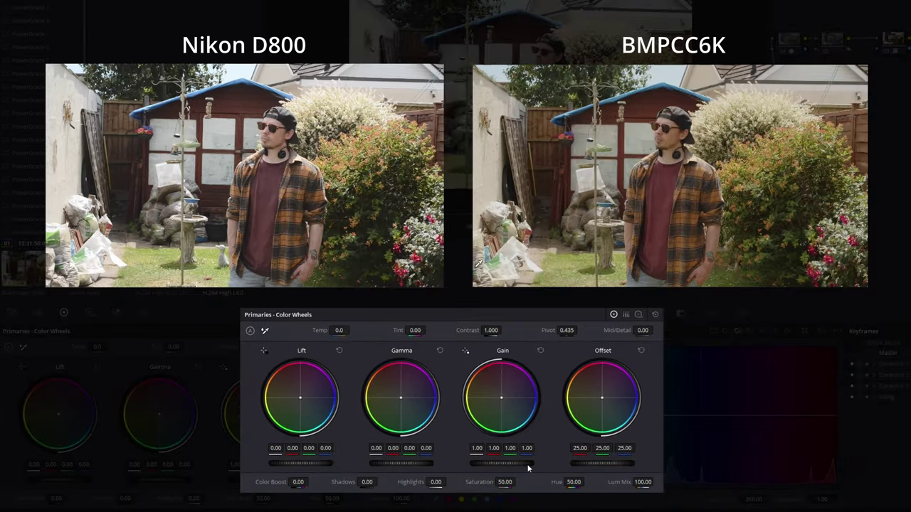
left_click_drag(528, 467, 535, 466)
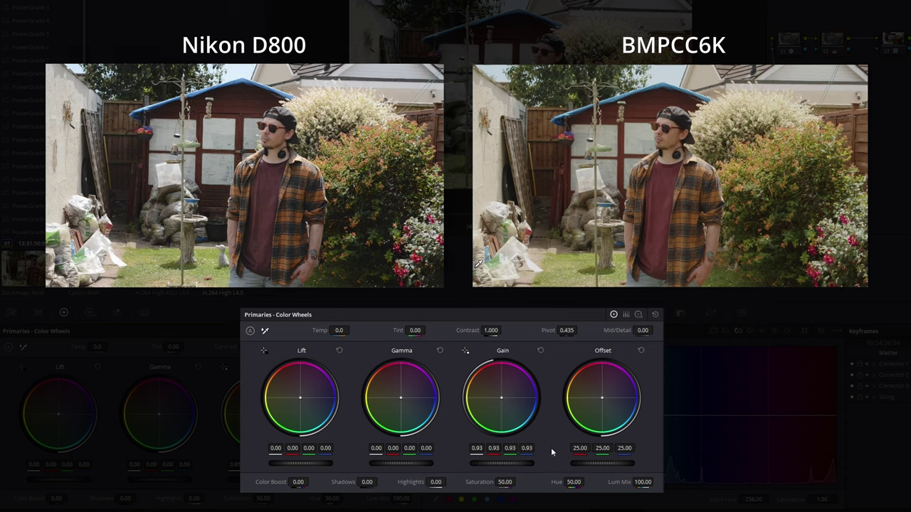
mouse_move(437, 482)
left_mouse_down()
mouse_move(405, 482)
mouse_move(447, 482)
left_mouse_up()
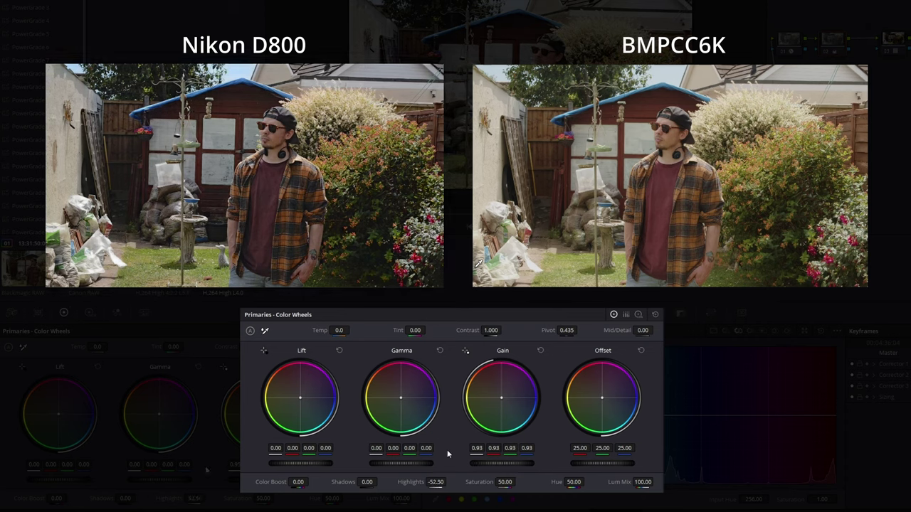
left_click_drag(367, 482, 381, 482)
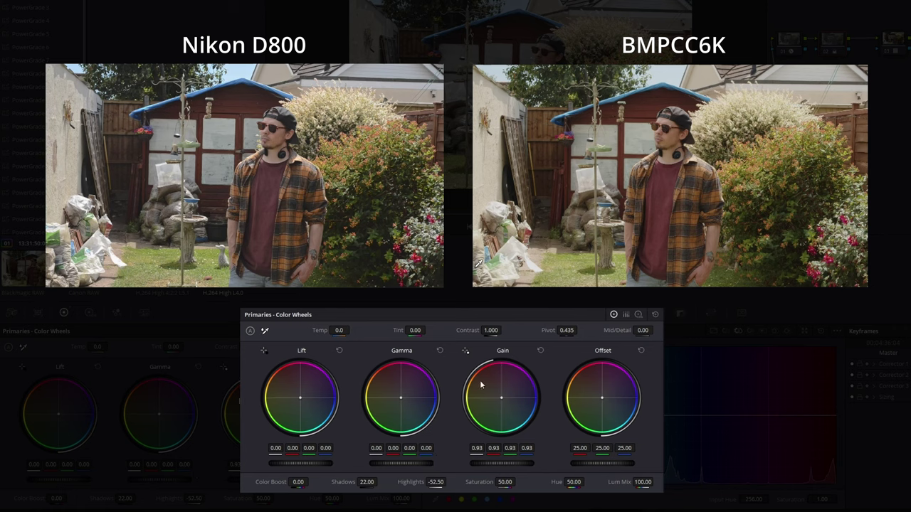
mouse_move(491, 332)
left_mouse_down()
mouse_move(504, 330)
mouse_move(479, 331)
left_mouse_up()
- Lower the log Shadow wheel to -0.13, warm the temperature and set the saturation to 55.00
left_click(639, 315)
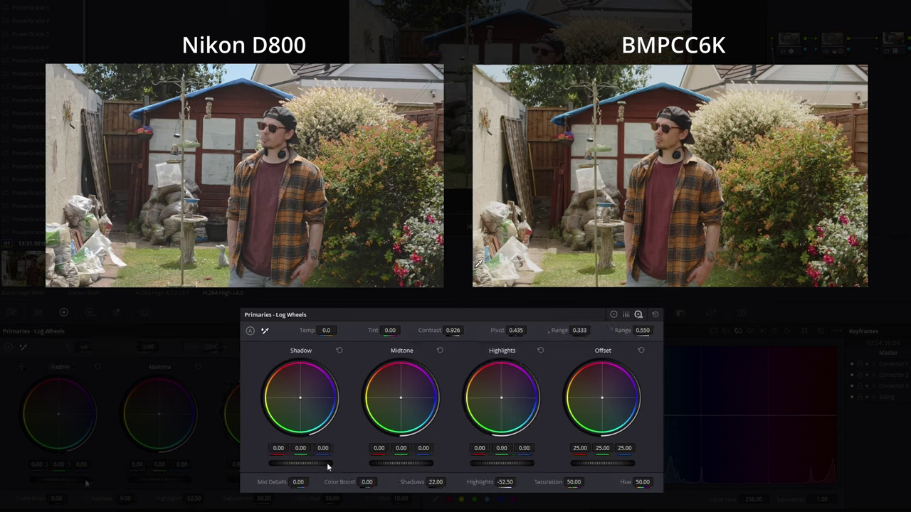
left_click_drag(283, 464, 265, 464)
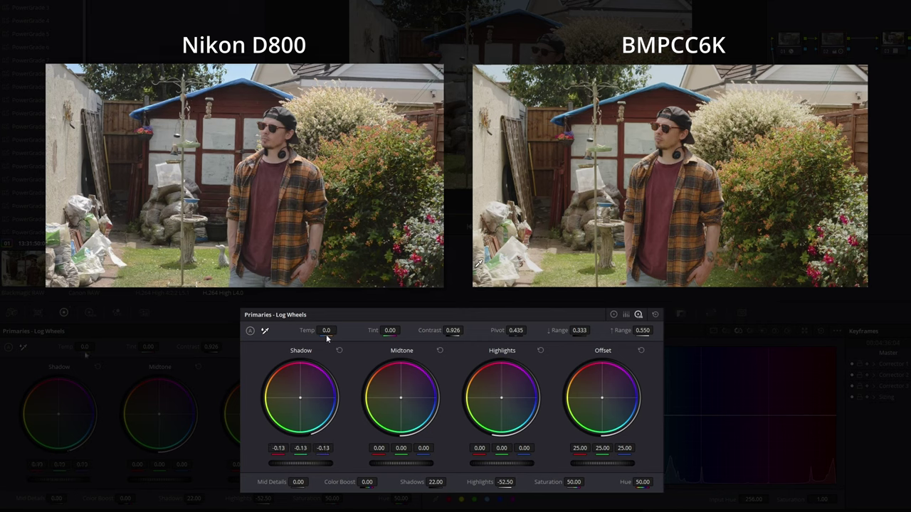
left_click_drag(326, 331, 339, 330)
left_click_drag(574, 482, 580, 482)
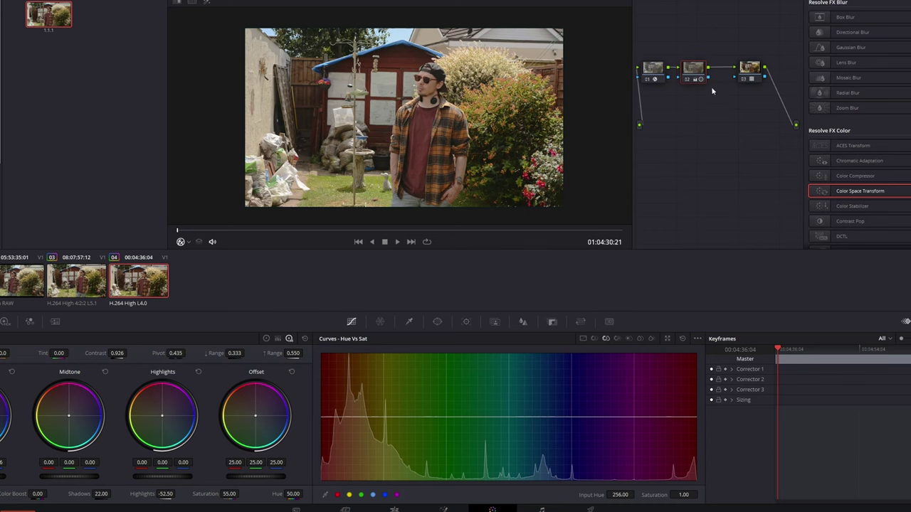
- Add a serial node after the second node and arrange it in line before the LUT node
right_click(687, 75)
mouse_move(722, 114)
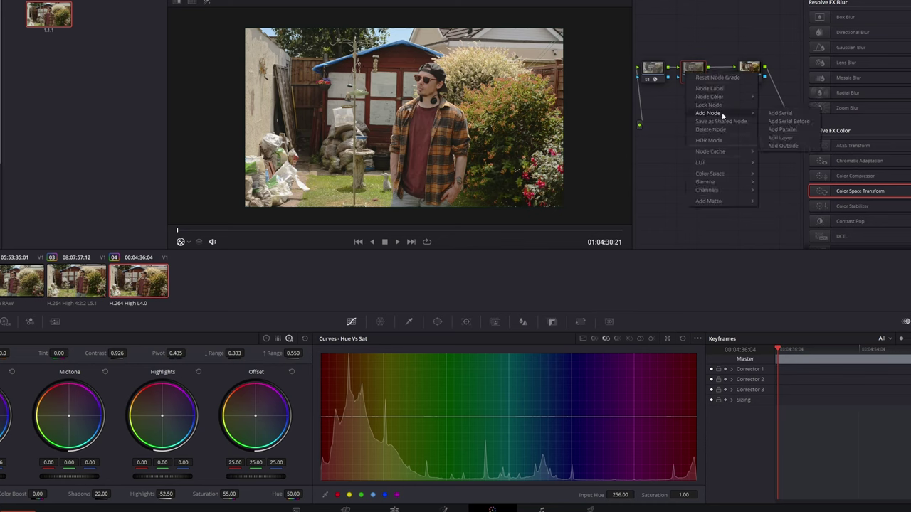
left_click(765, 114)
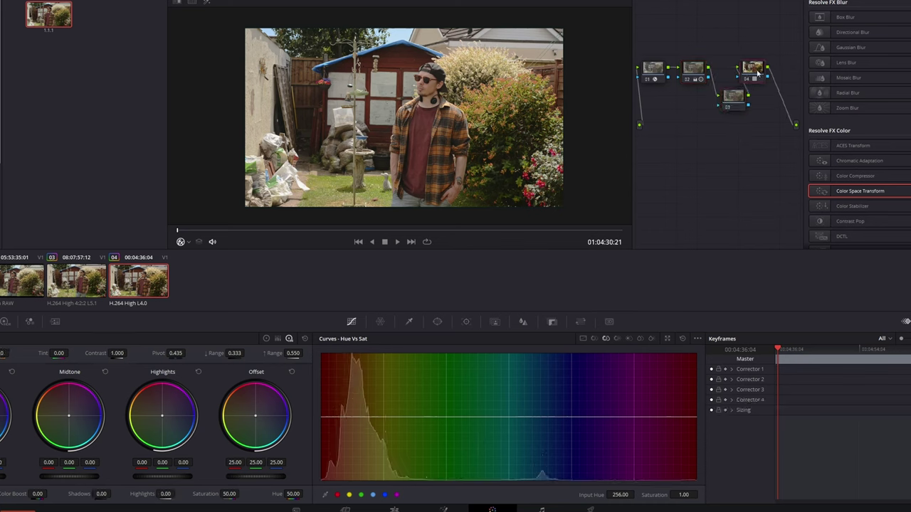
left_click_drag(758, 71, 781, 71)
left_click_drag(739, 99, 739, 73)
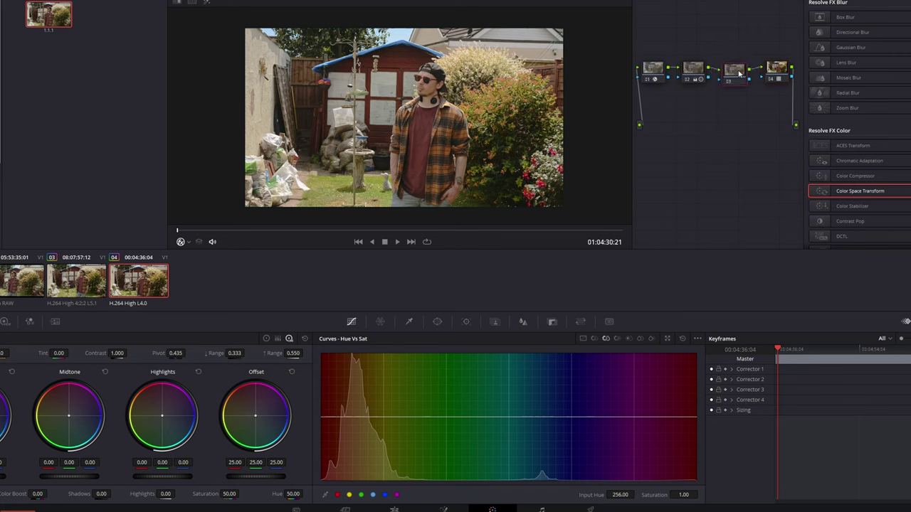
left_click(594, 339)
left_click(403, 30)
left_click_drag(542, 416, 544, 463)
left_click(606, 339)
left_click(404, 30)
right_click(733, 77)
left_click(743, 80)
- Sample the blue sky with the HSL Qualifier on the third node and highlight the selection in the viewer
left_click(409, 322)
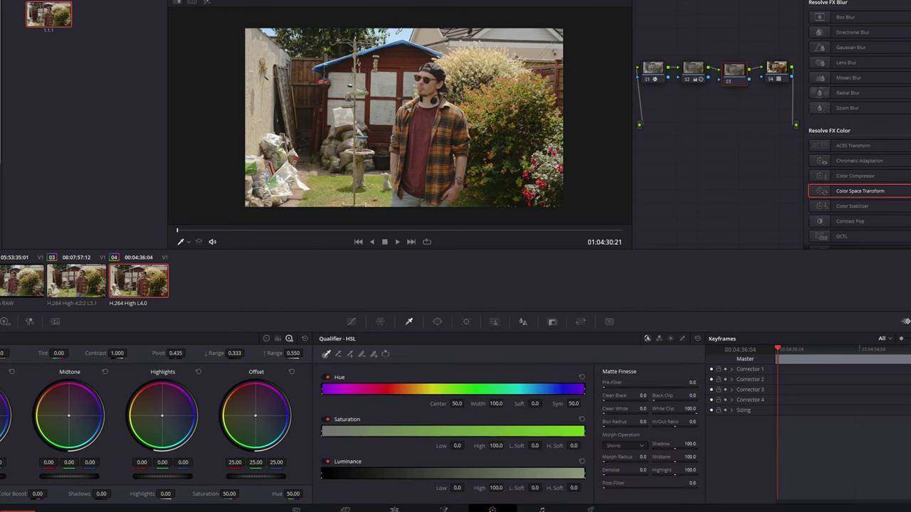
left_click(397, 31)
left_click(207, 3)
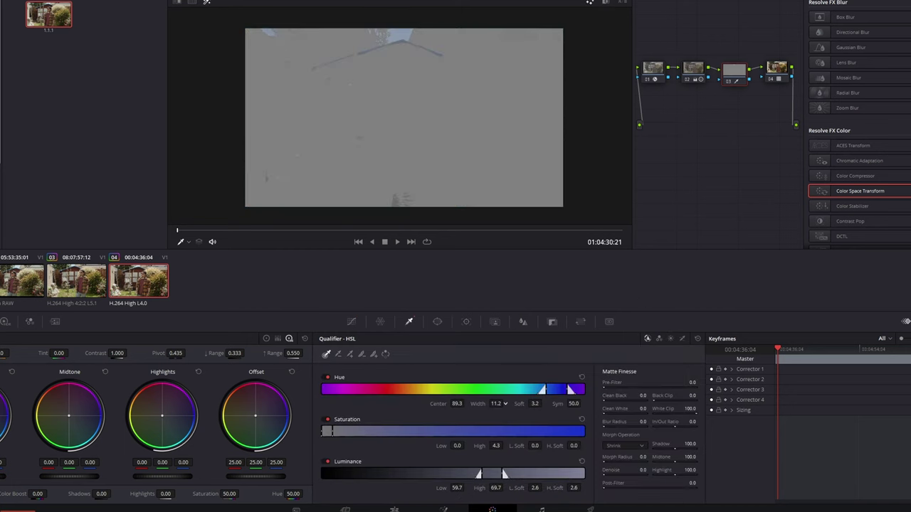
- Refine the sky key to hue center 91.9, saturation low 1.8, luminance 61.5 to 76.9 and Clean White 15.8, and turn off the highlight
left_click_drag(457, 403, 470, 403)
left_click_drag(457, 446, 467, 446)
left_click_drag(457, 487, 469, 488)
left_click_drag(496, 488, 520, 487)
left_click_drag(642, 408, 653, 409)
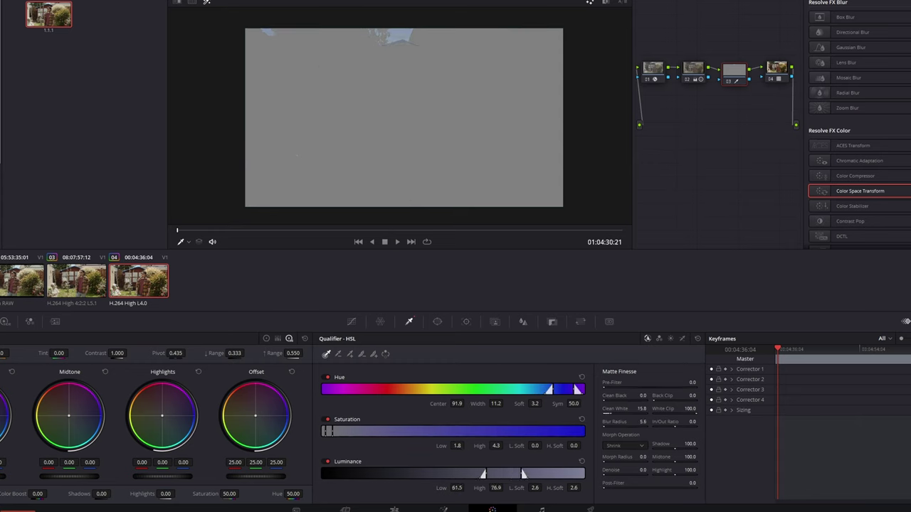
key("shift+h")
- Sample the sky on the Hue Vs Hue curve and raise its point to a hue rotation of 17.83
left_click(351, 321)
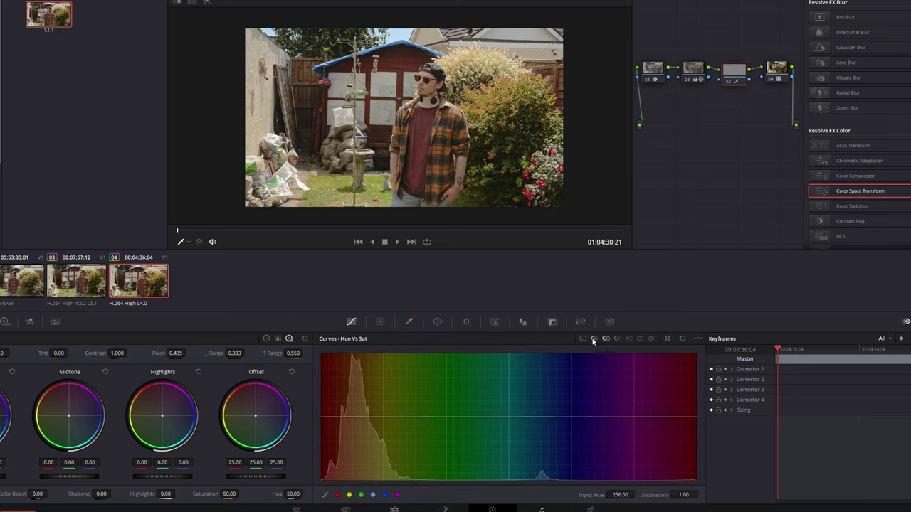
left_click(593, 339)
left_click(397, 34)
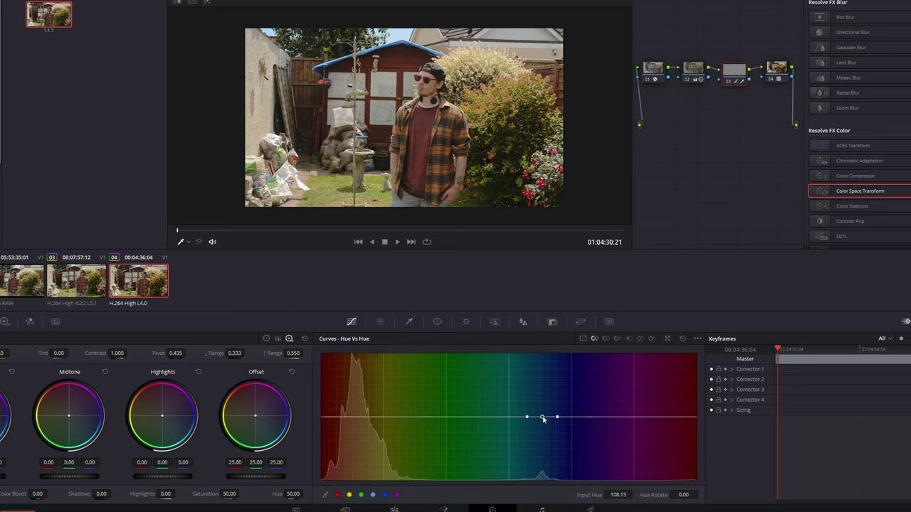
left_click_drag(543, 418, 543, 411)
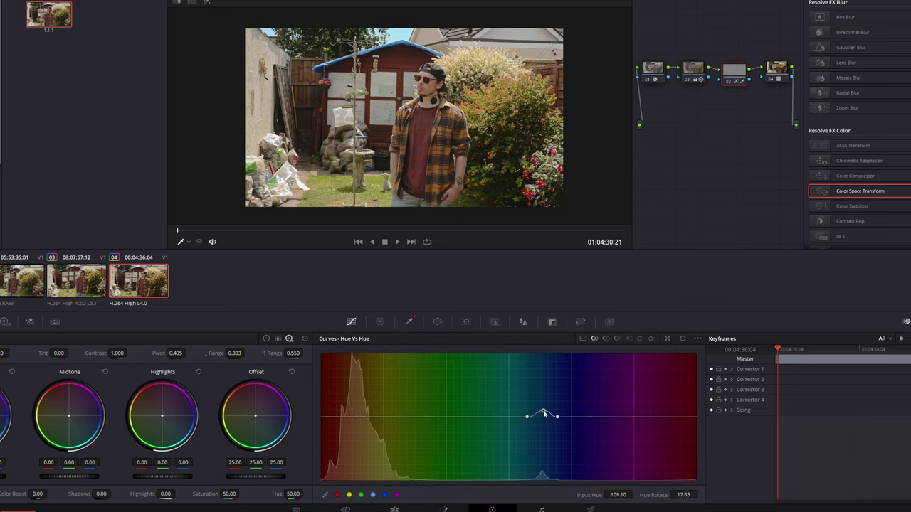
- Sample the sky on the Hue Vs Sat curve, widen the point's range, lower its saturation to 0.52 and save the project
left_click(606, 340)
left_click(398, 33)
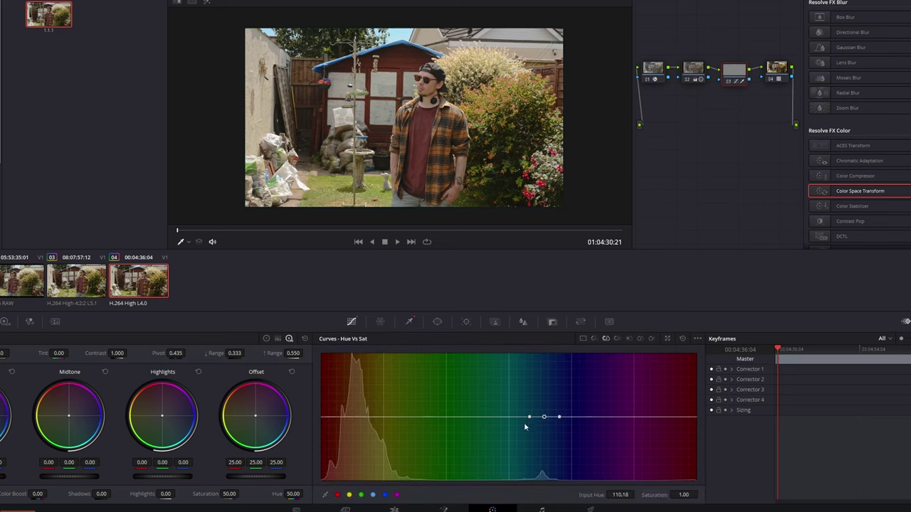
left_click_drag(527, 417, 517, 417)
left_click_drag(558, 418, 541, 449)
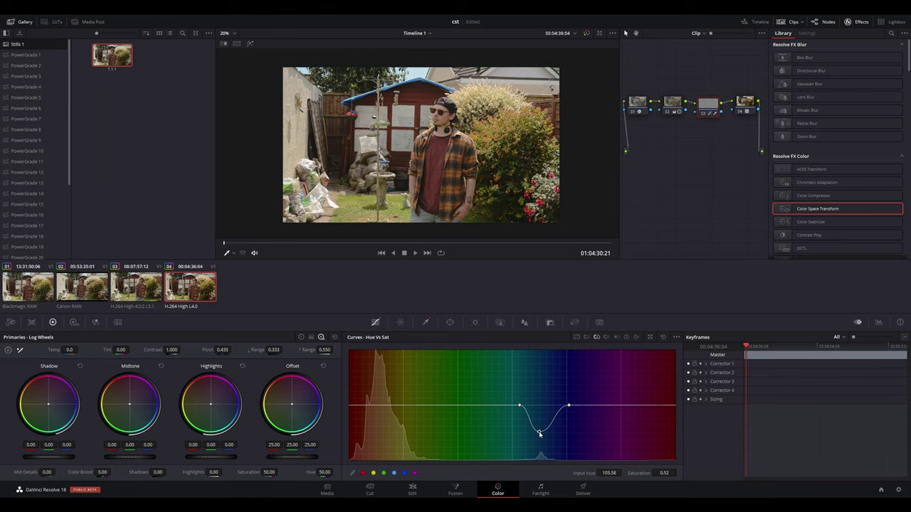
key("ctrl+s")
- Combine the fourth clip's first three nodes into a compound node and label it CST
left_click_drag(719, 181, 633, 100)
right_click(639, 104)
left_click(657, 117)
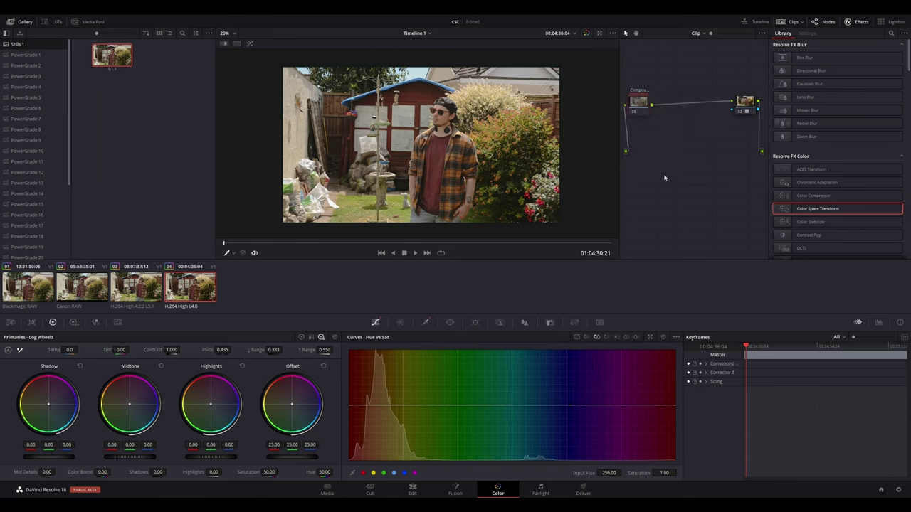
right_click(641, 105)
left_click(663, 133)
- Combine the correction nodes before the LUT node of the third clip into a compound node and label it
left_click(150, 277)
left_click(637, 104, "ctrl")
right_click(640, 105)
left_click(664, 249)
right_click(639, 104)
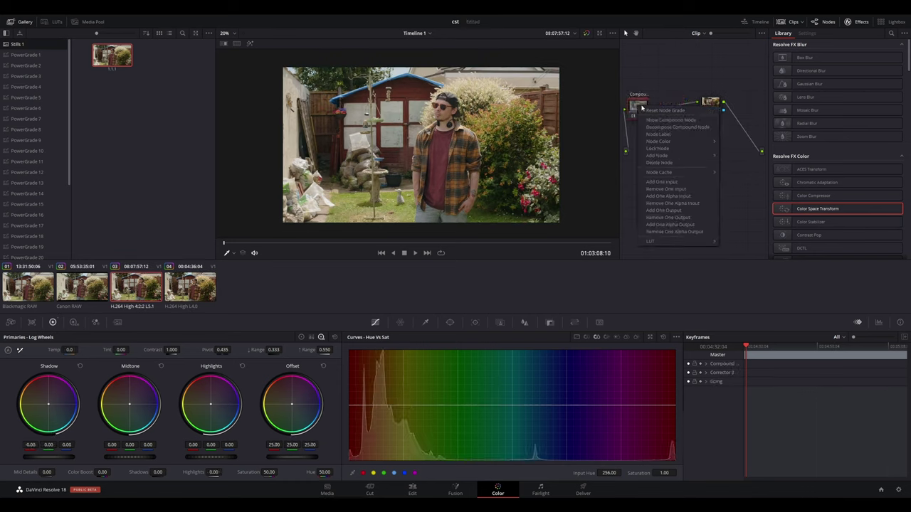
left_click(664, 133)
type("Grade")
key("Return")
- Combine the first three nodes of the Canon RAW clip into a compound node and label it CST
key("Up")
left_click_drag(719, 182, 633, 99)
right_click(637, 107)
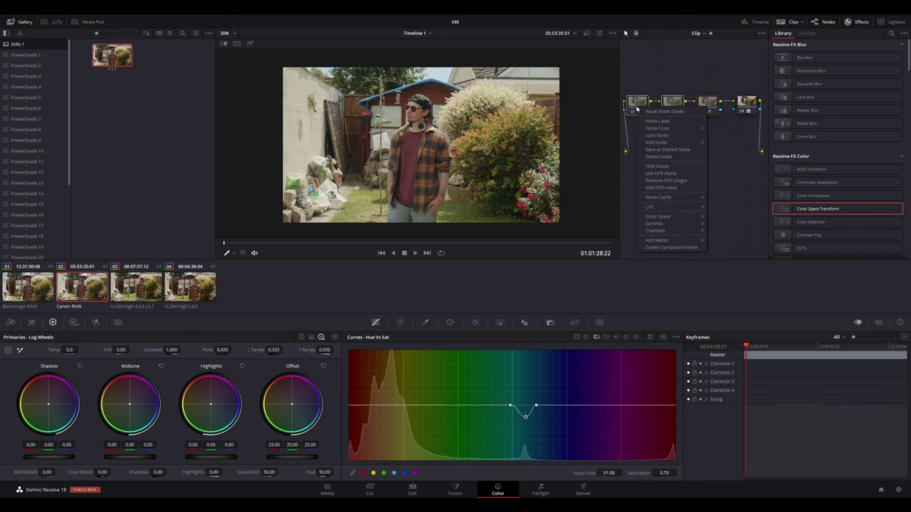
left_click(663, 242)
right_click(638, 107)
left_click(655, 184)
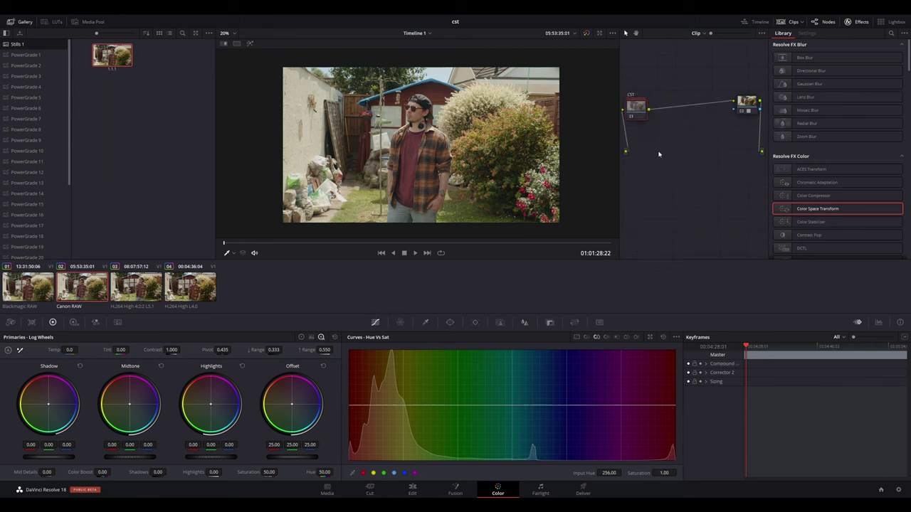
- Add a serial node after the compound node in the Canon RAW clip and in the third clip
right_click(637, 109)
mouse_move(664, 158)
left_click(731, 158)
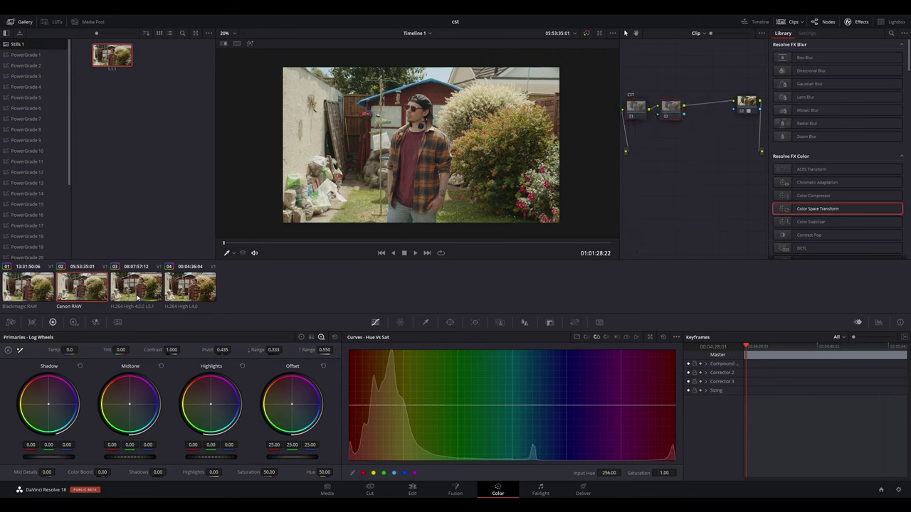
key("Down")
right_click(640, 106)
left_click(736, 159)
- Add a serial node after the CST compound node in the fourth clip and warm it with Gain red 1.02 and blue 0.95
key("Down")
right_click(646, 107)
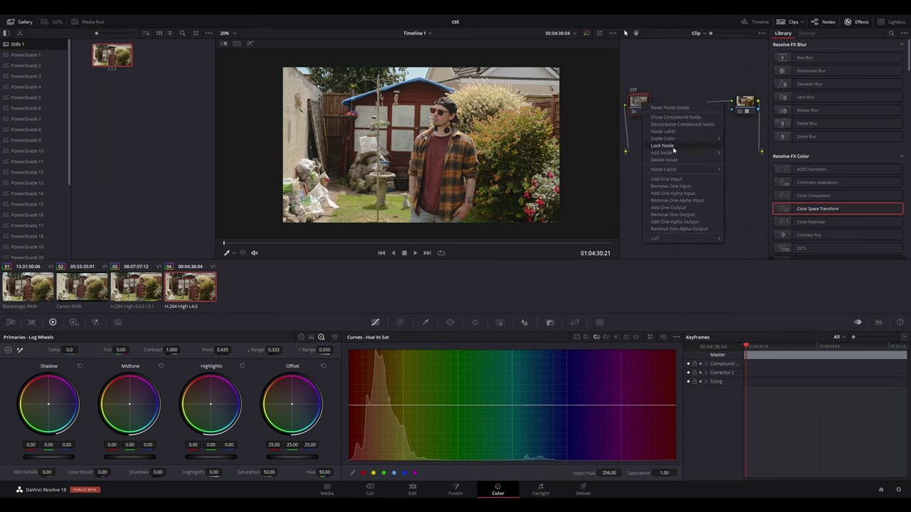
left_click(746, 156)
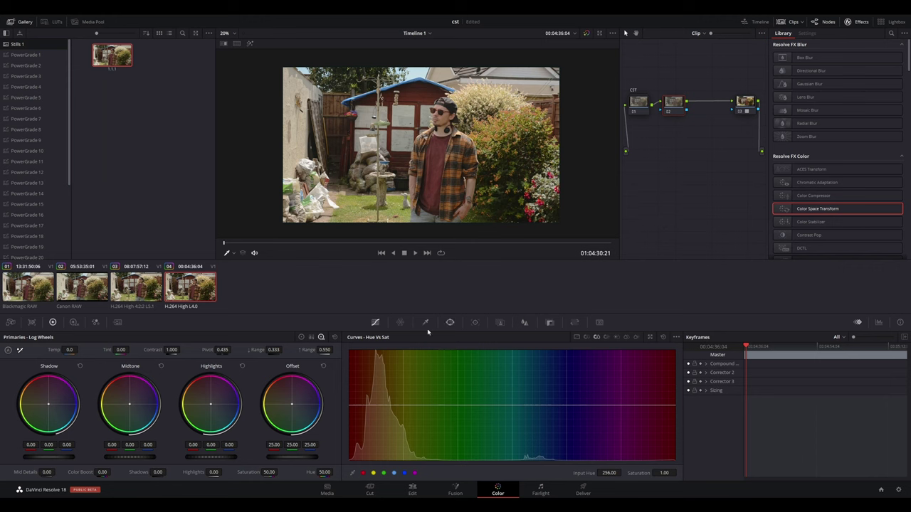
left_click(301, 338)
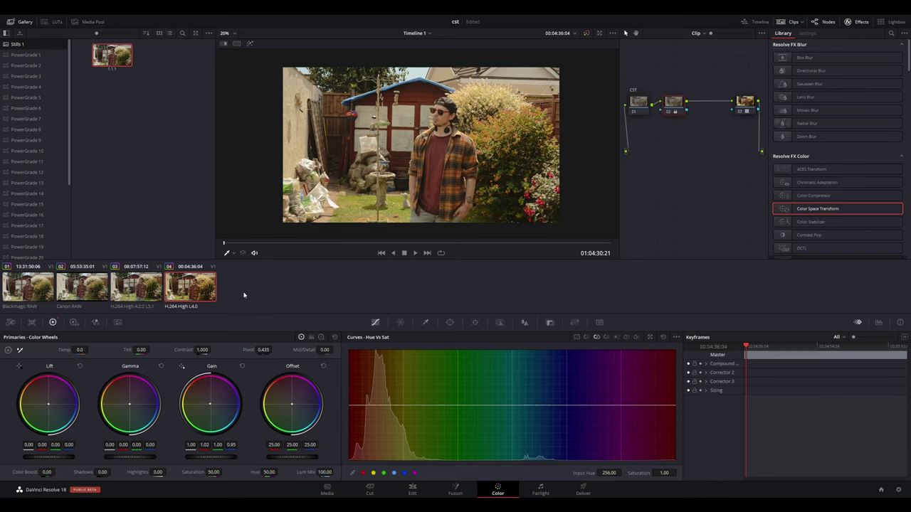
- Paste the warm grade onto the matching middle node of the third and Canon RAW clips, and open the Blackmagic RAW clip
left_click(144, 290)
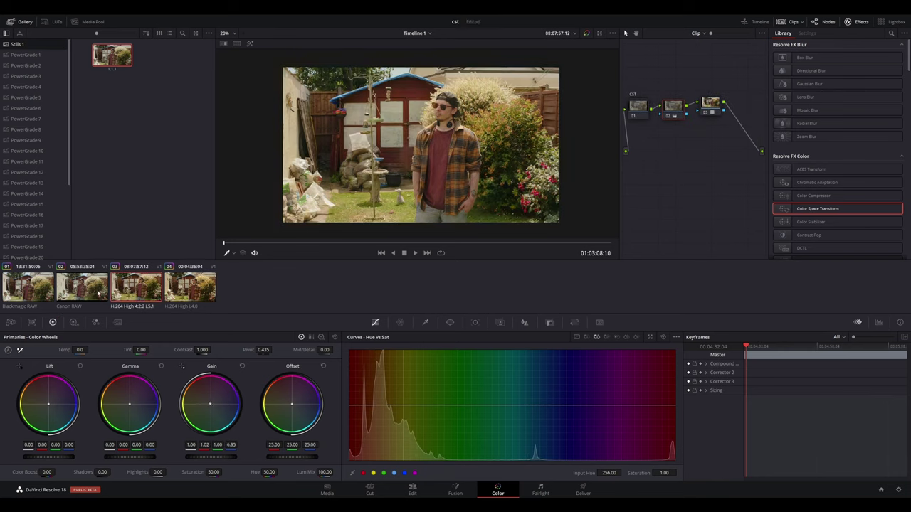
left_click(98, 292)
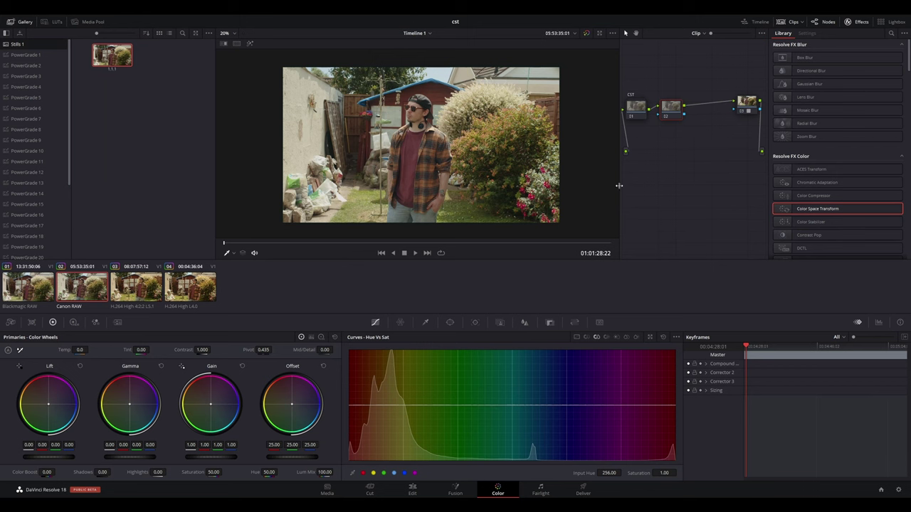
key("ctrl+v")
left_click(32, 297)
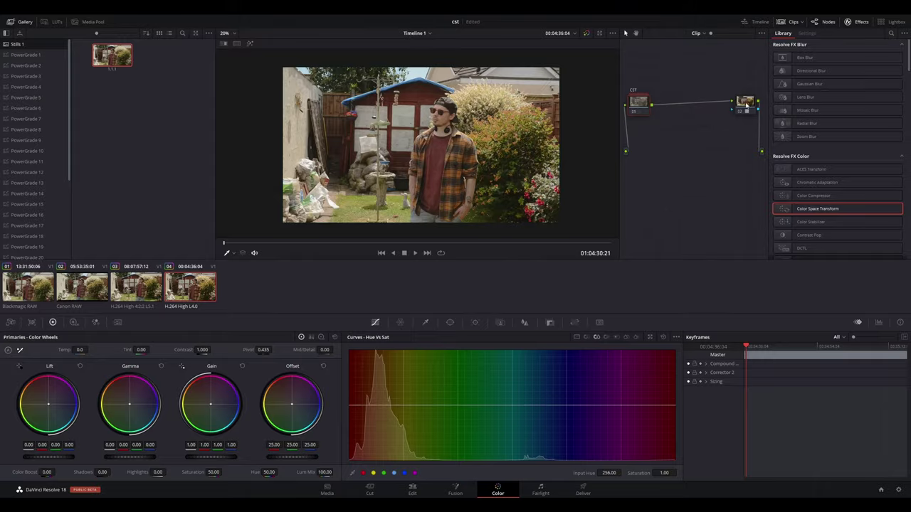
- Clear the LUT from the clips' last nodes and grade the Canon RAW clip's last node with contrast 1.486 and saturation 70.20
right_click(747, 104)
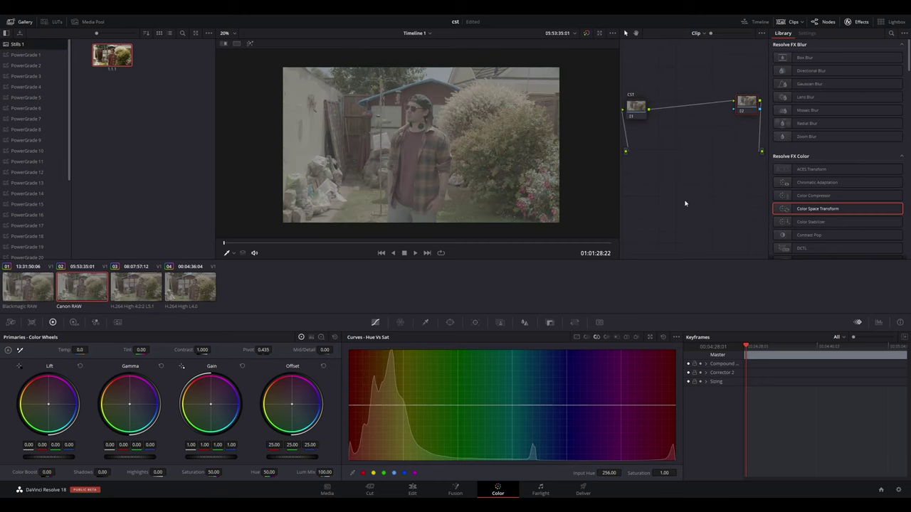
left_click_drag(202, 350, 212, 350)
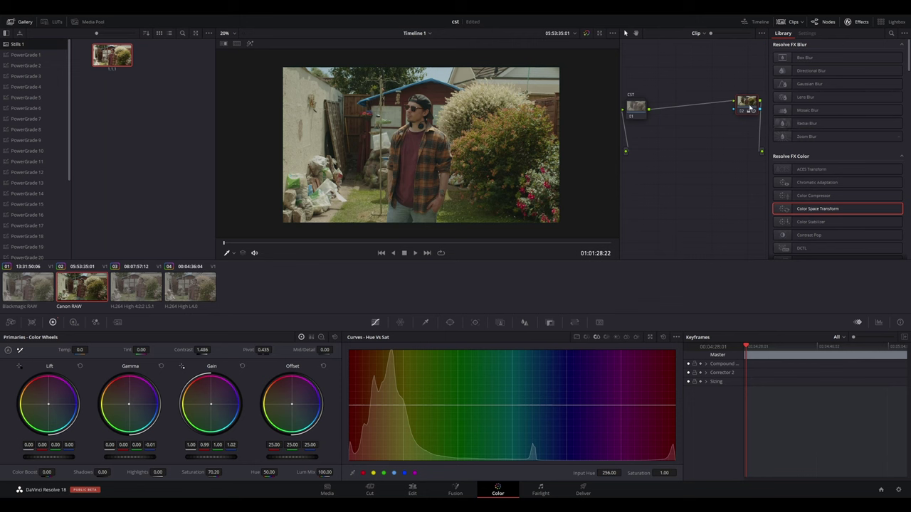
- Paste the Canon RAW clip's manual grade onto the last node of the Blackmagic RAW, third and fourth clips
left_click(44, 290)
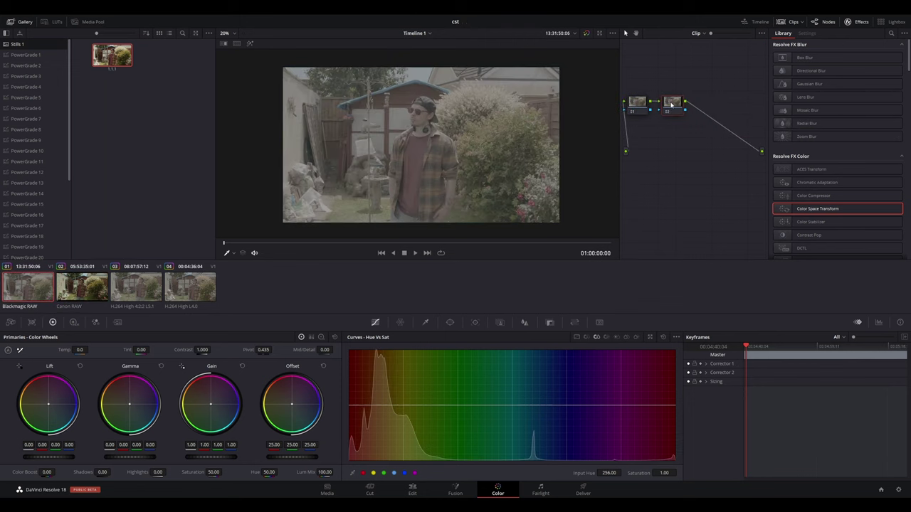
key("ctrl+v")
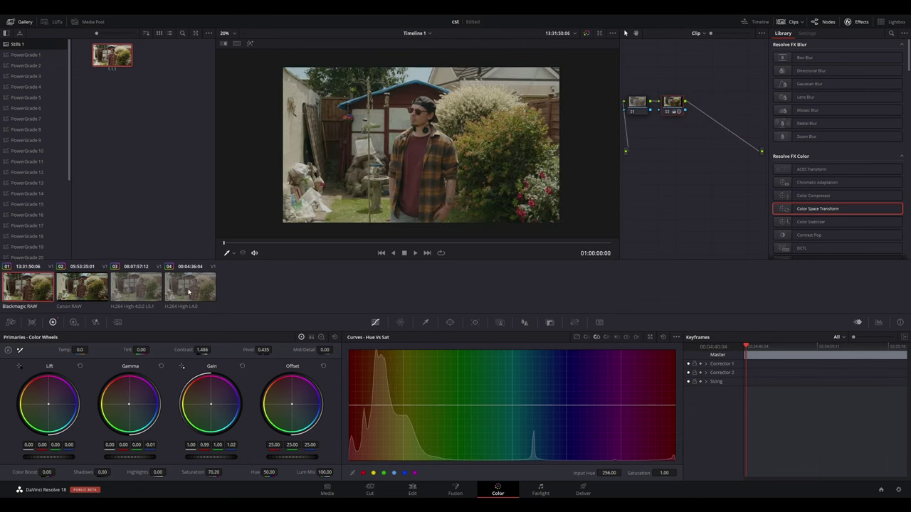
left_click(145, 288)
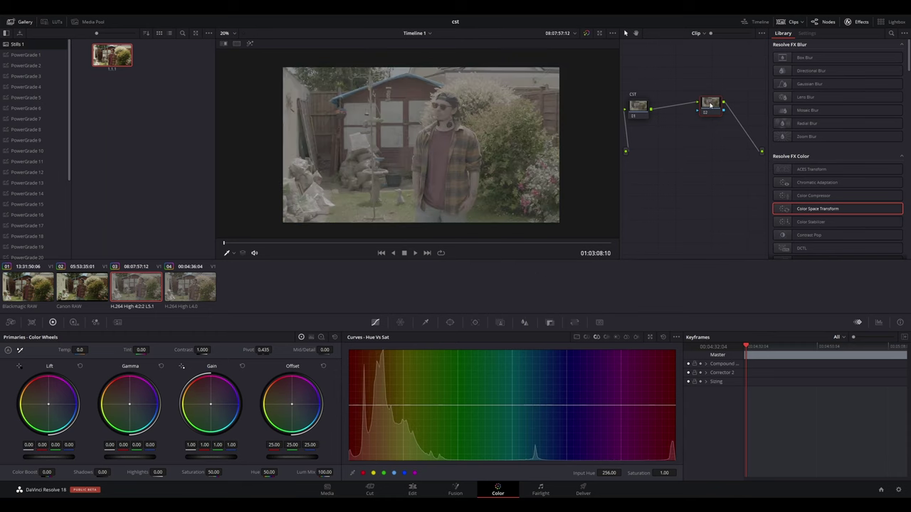
key("ctrl+v")
left_click(214, 290)
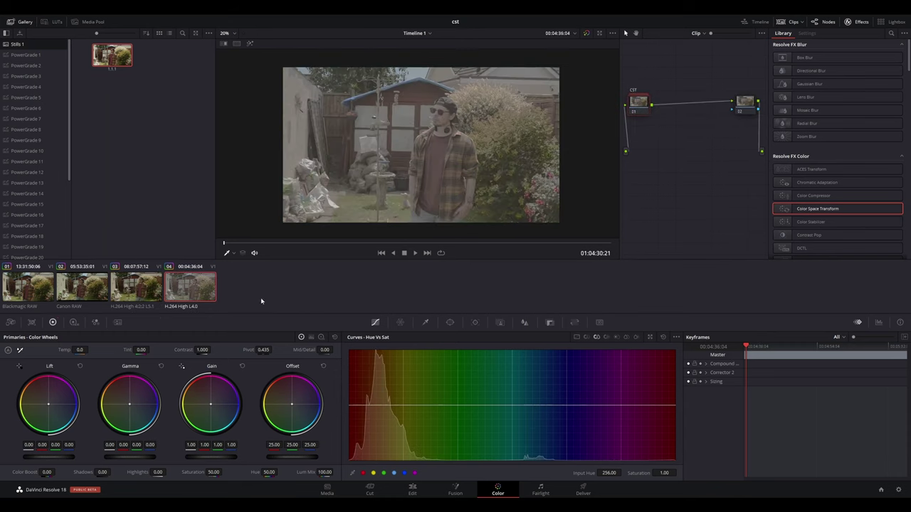
key("ctrl+v")
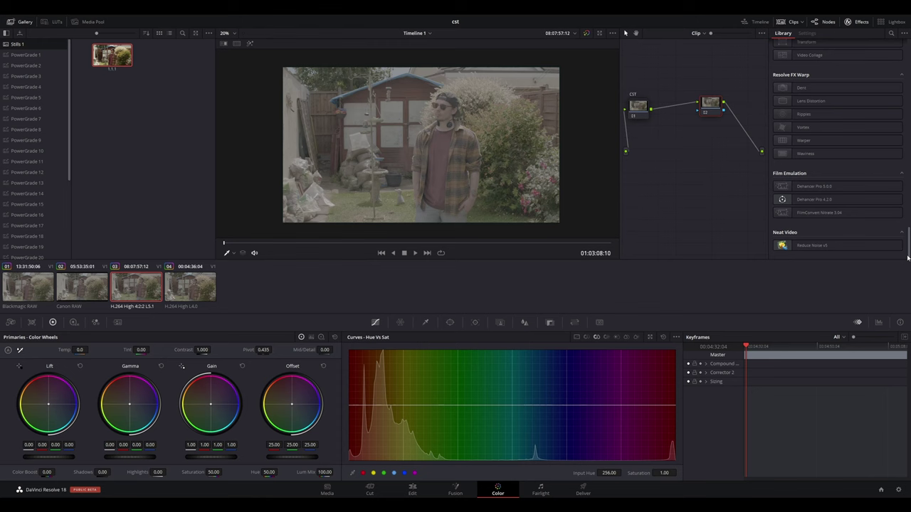
- Apply Dehancer Pro 5.0.0 to the third clip's last node with input Blackmagic Design, Pocket Cinema Camera 6K, Film Gen5 ISO 400
left_click_drag(814, 186, 714, 119)
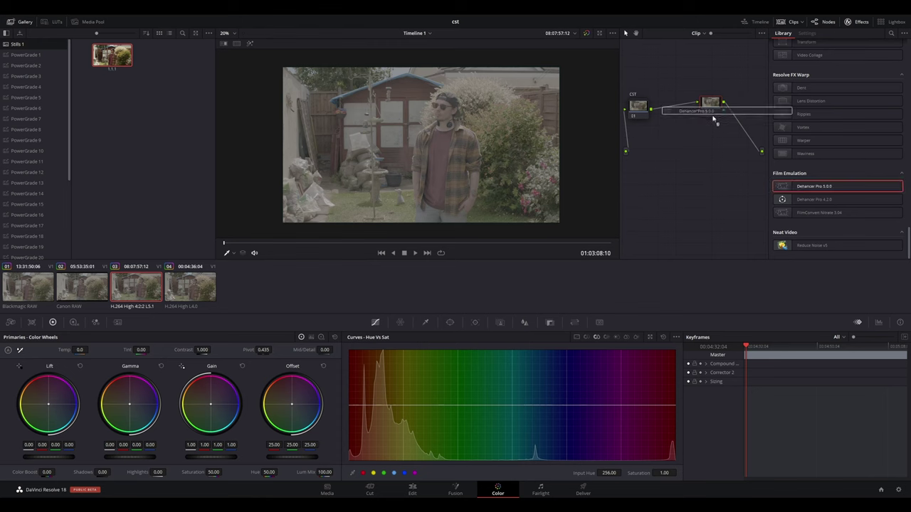
left_click(848, 74)
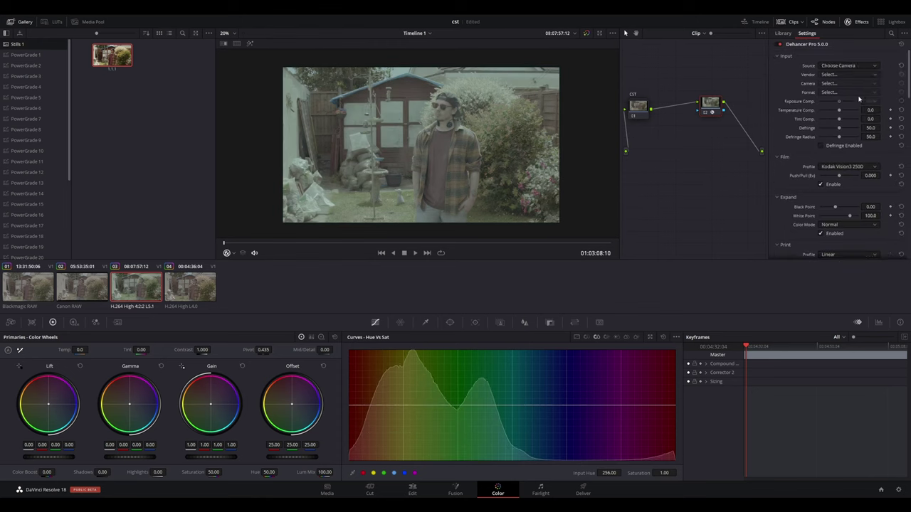
left_click(856, 107)
left_click(858, 84)
left_click(858, 93)
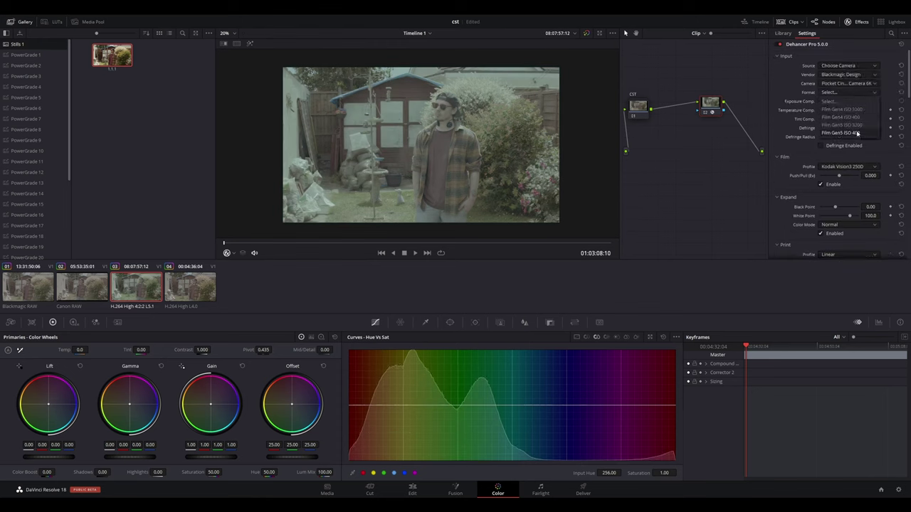
left_click(848, 132)
- Set Dehancer's tint compensation to -4.6, raise the film Push/Pull to its maximum and set the print exposure to -0.192
scroll(775, 222, "down", 8)
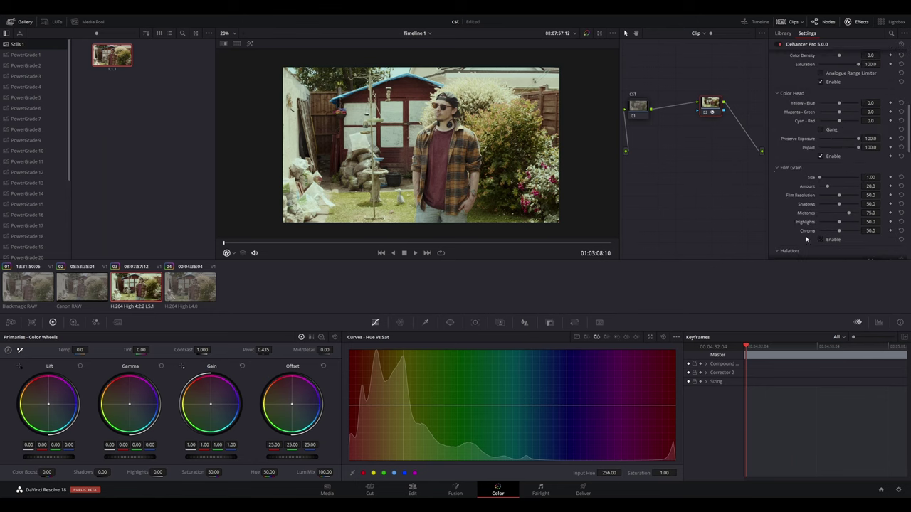
scroll(808, 237, "up", 8)
left_click_drag(839, 119, 838, 120)
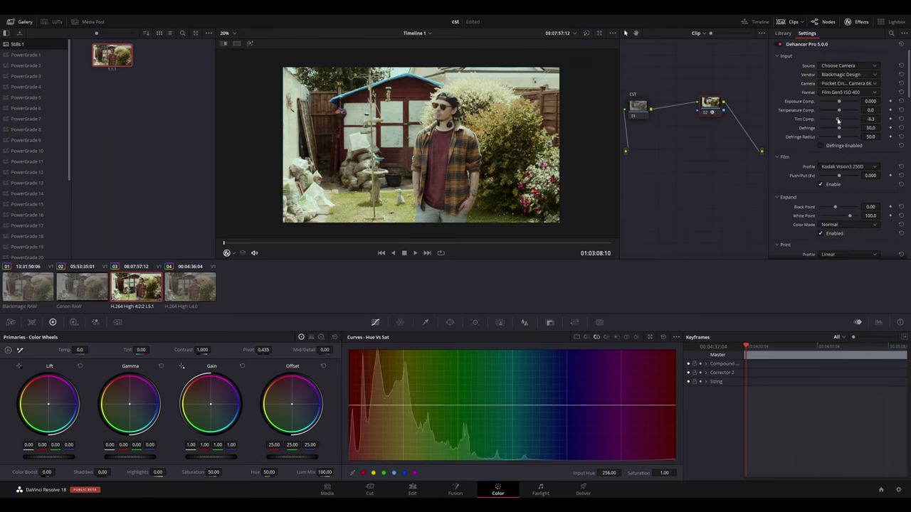
left_click_drag(845, 177, 857, 176)
scroll(838, 210, "down", 3)
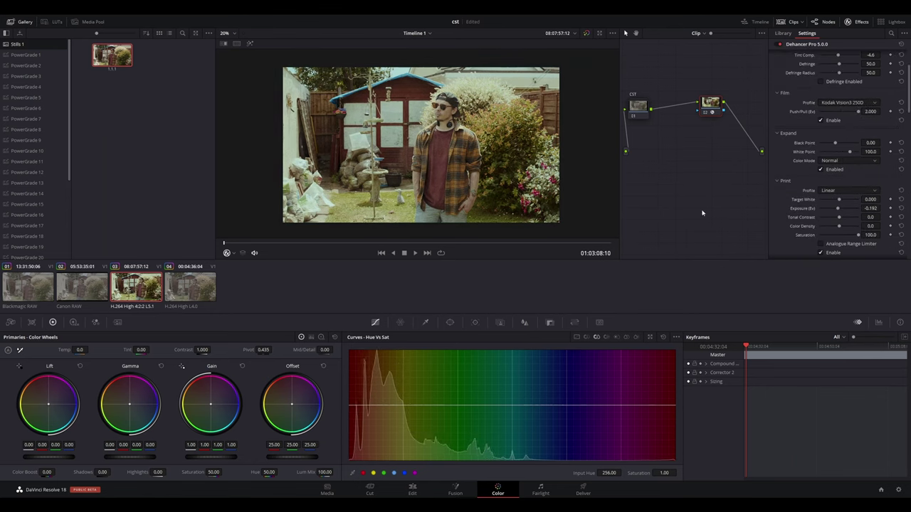
- Paste the Dehancer grade onto the last node of the Canon RAW, Blackmagic RAW and fourth clips
left_click(80, 291)
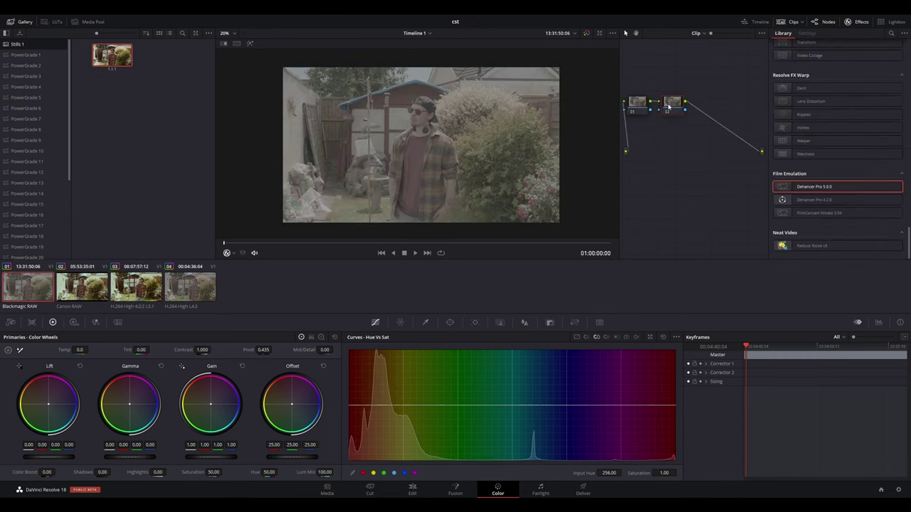
key("ctrl+v")
left_click(200, 292)
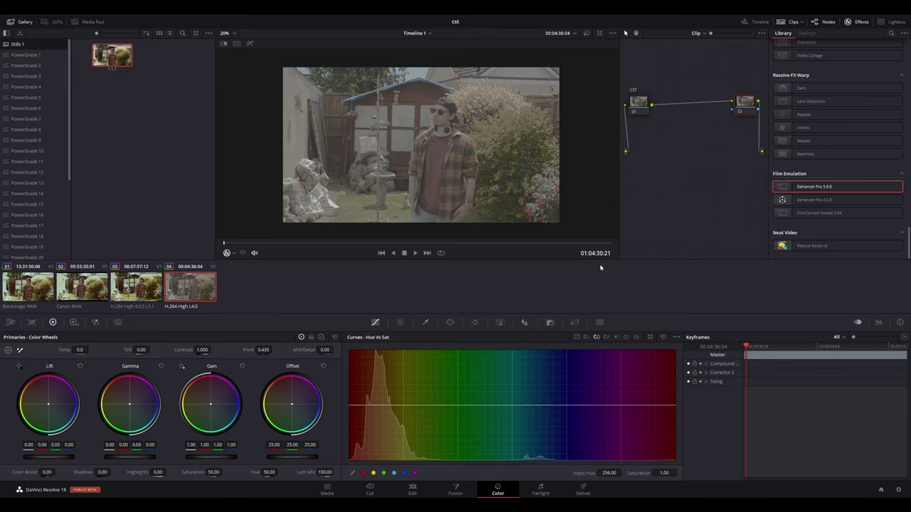